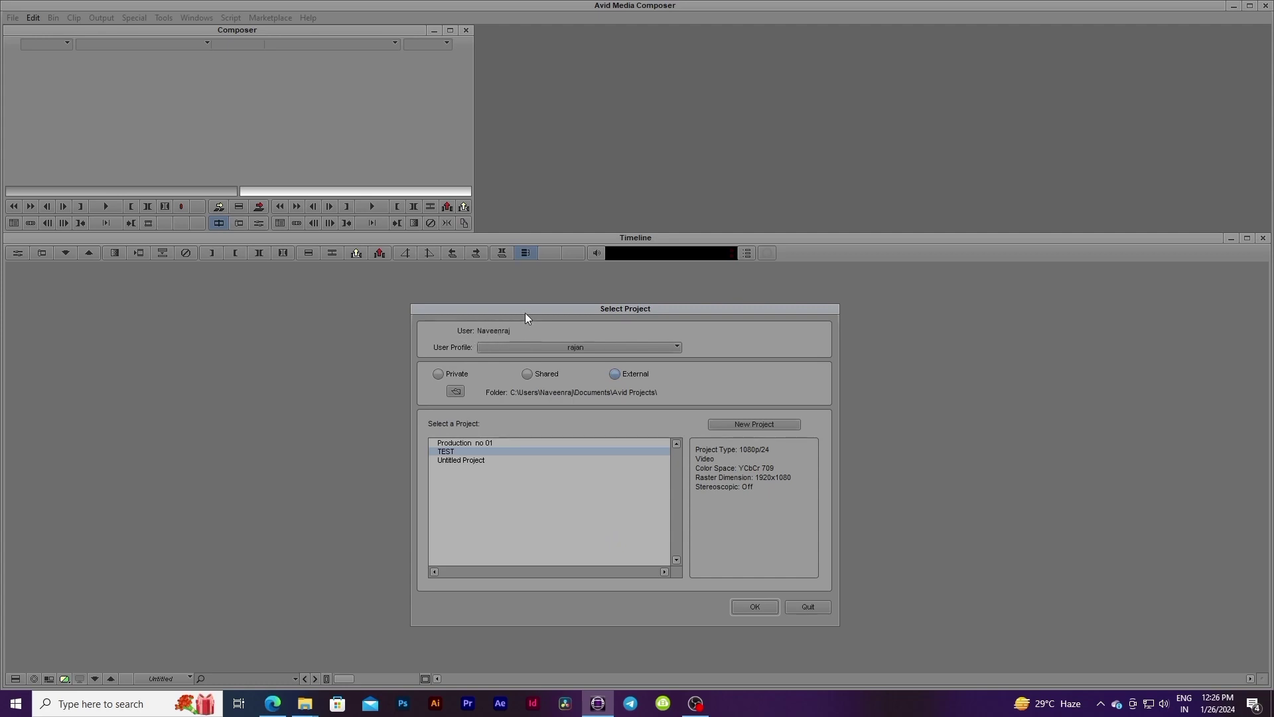
left_click(571, 346)
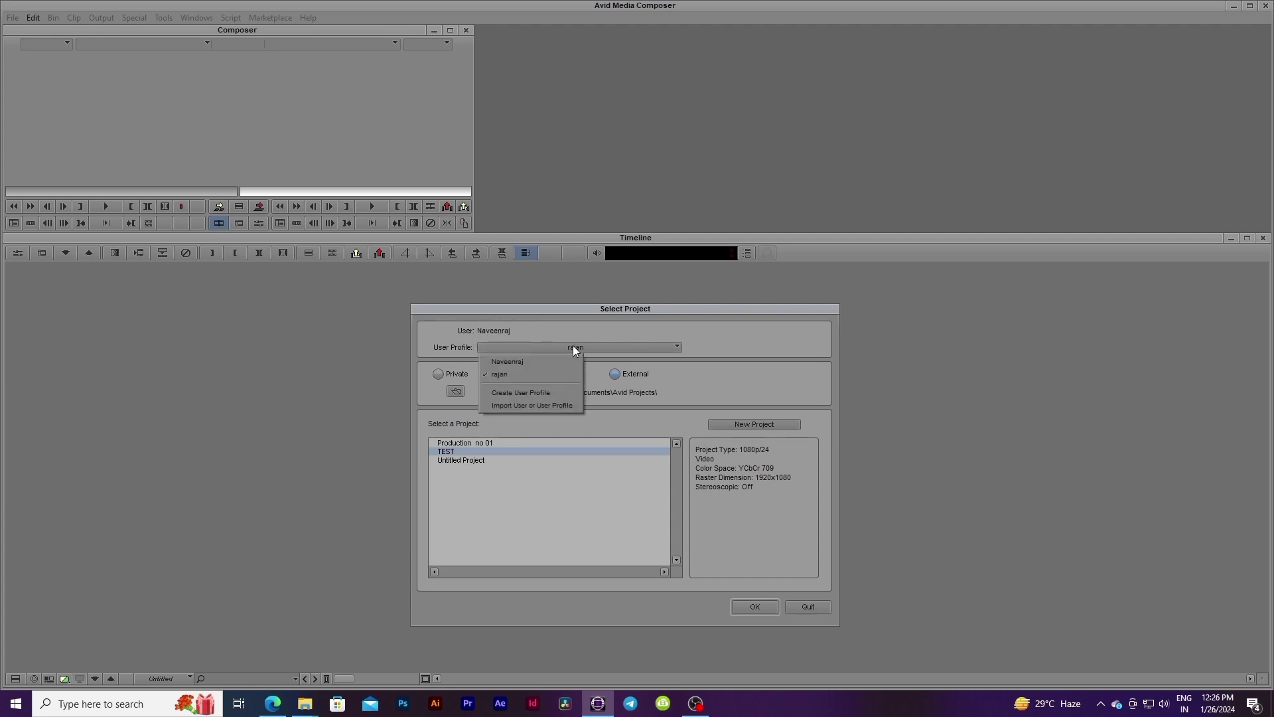
left_click(619, 349)
left_click(748, 356)
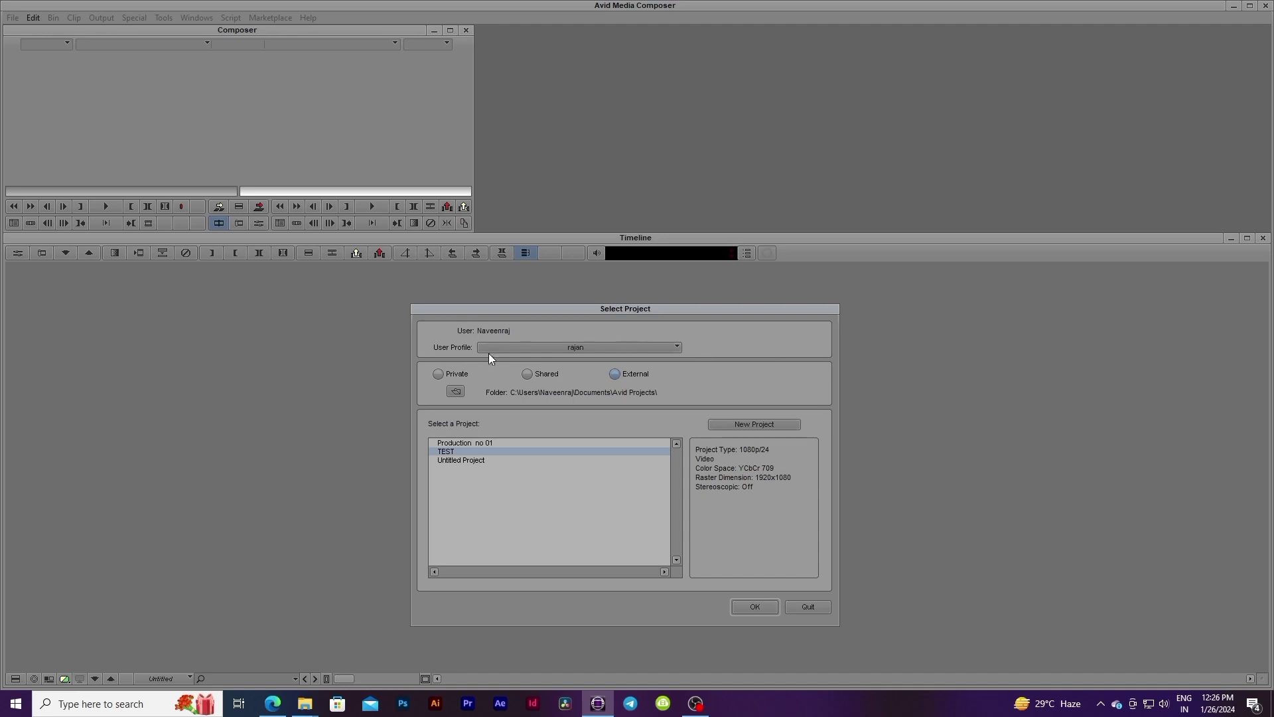
left_click(595, 348)
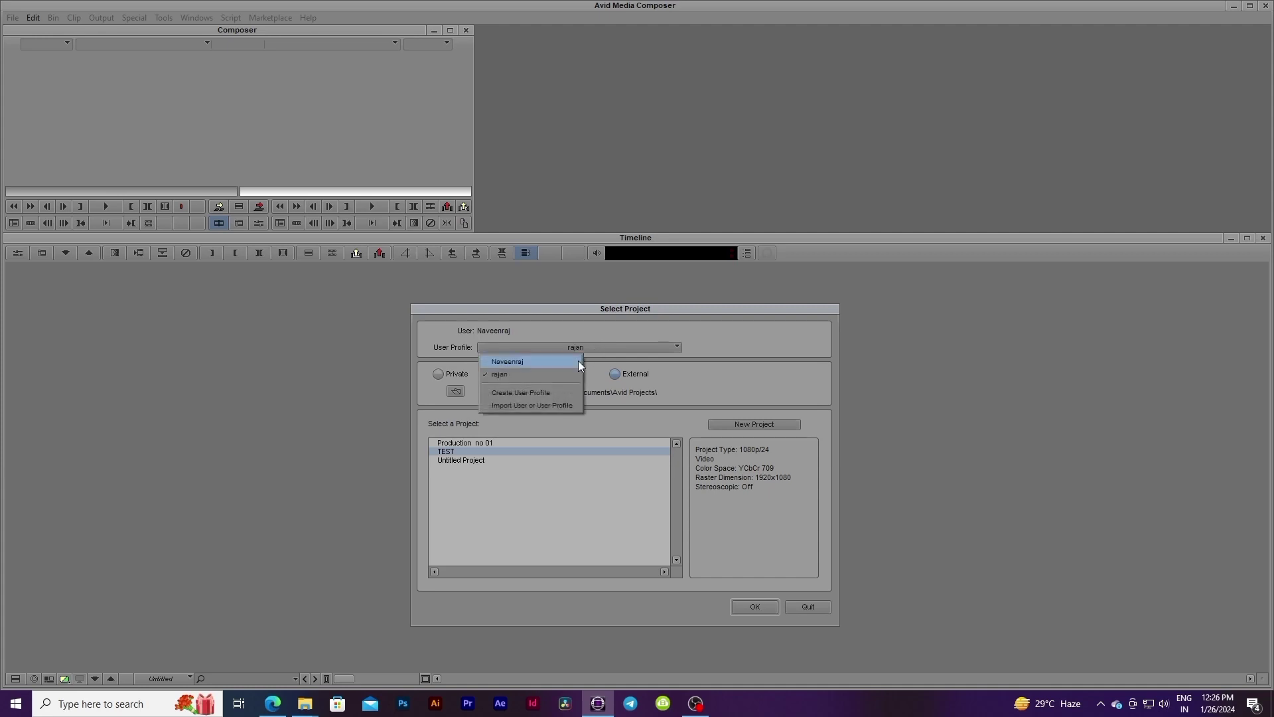
left_click(556, 404)
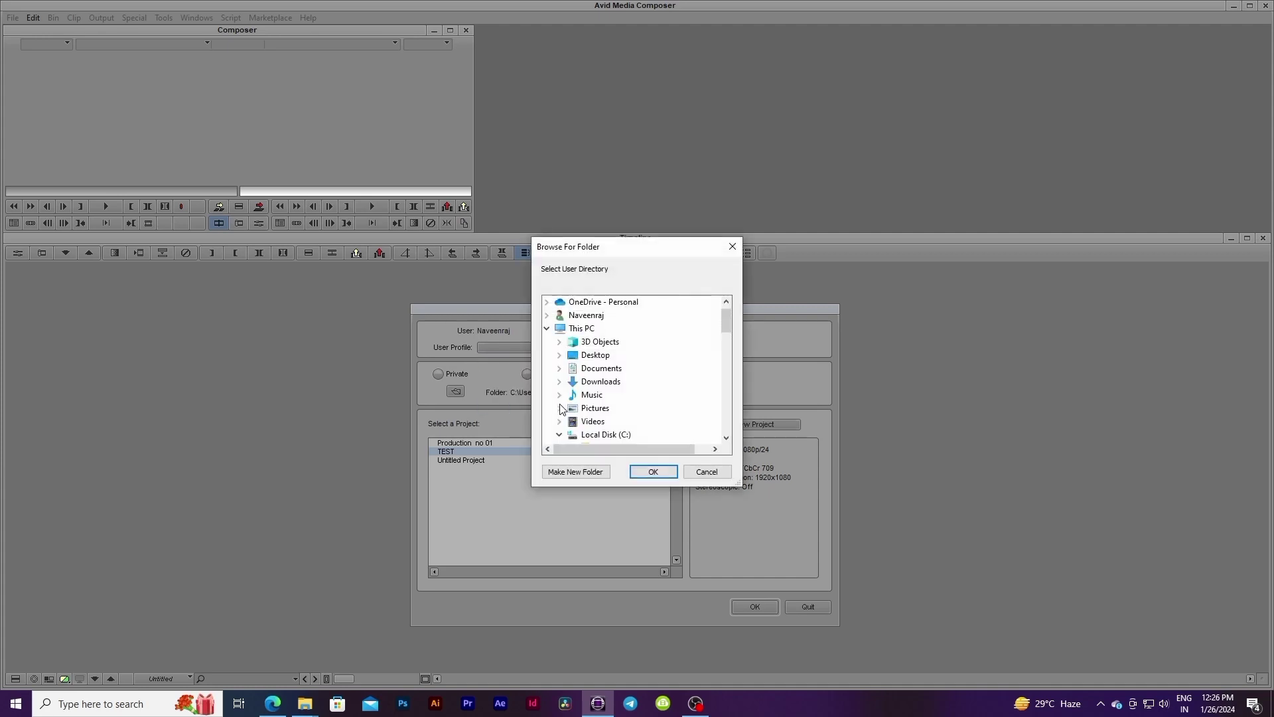
scroll(569, 416, "down", 1)
left_click(570, 396)
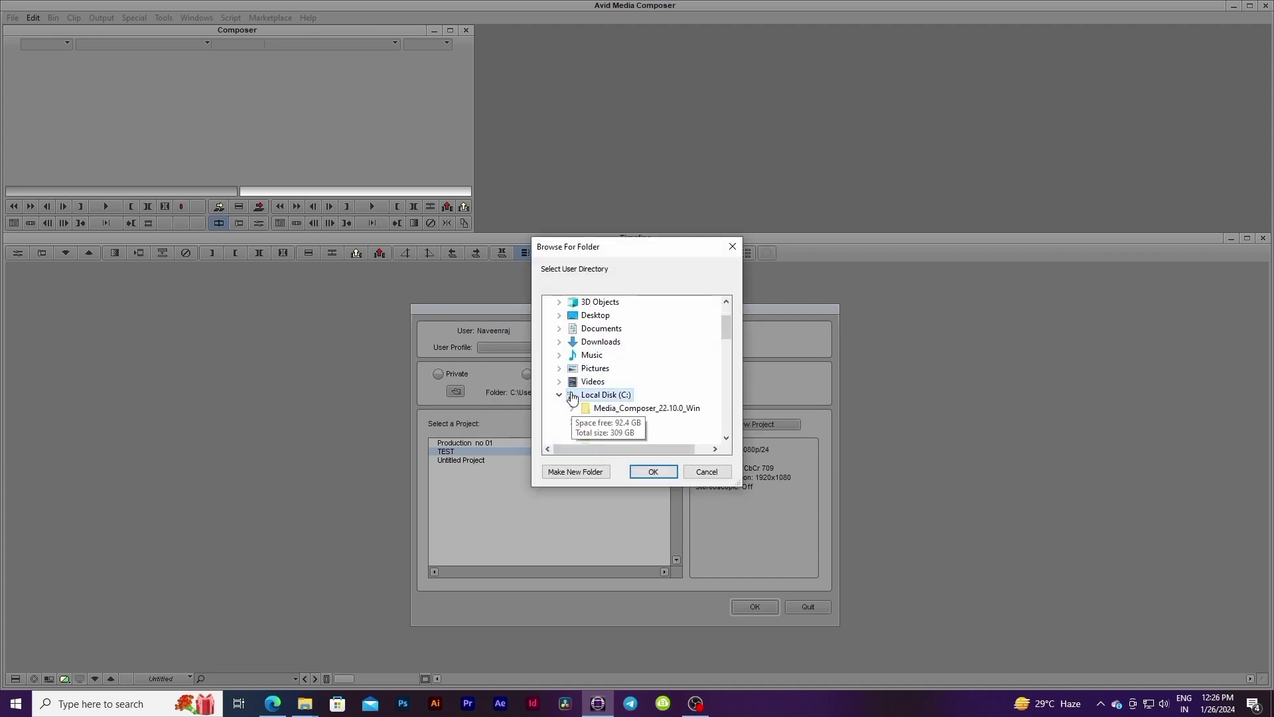
scroll(640, 406, "down", 2)
double_click(625, 408)
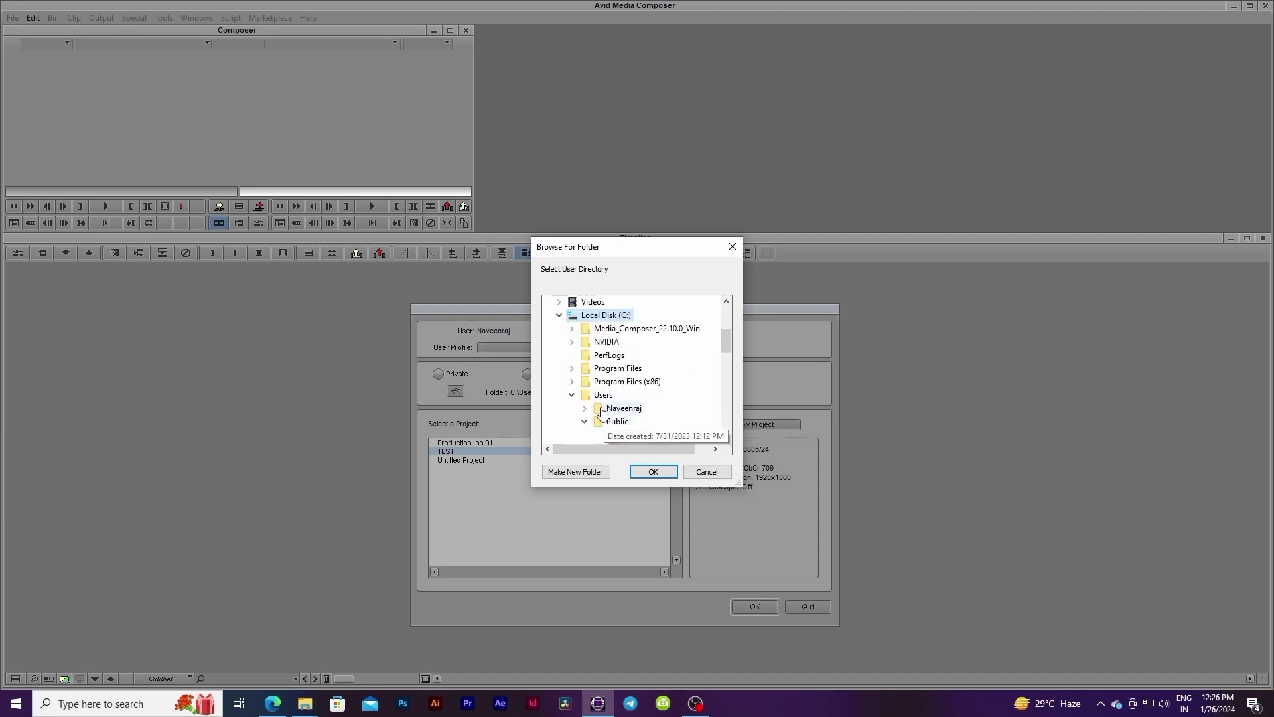
left_click(712, 470)
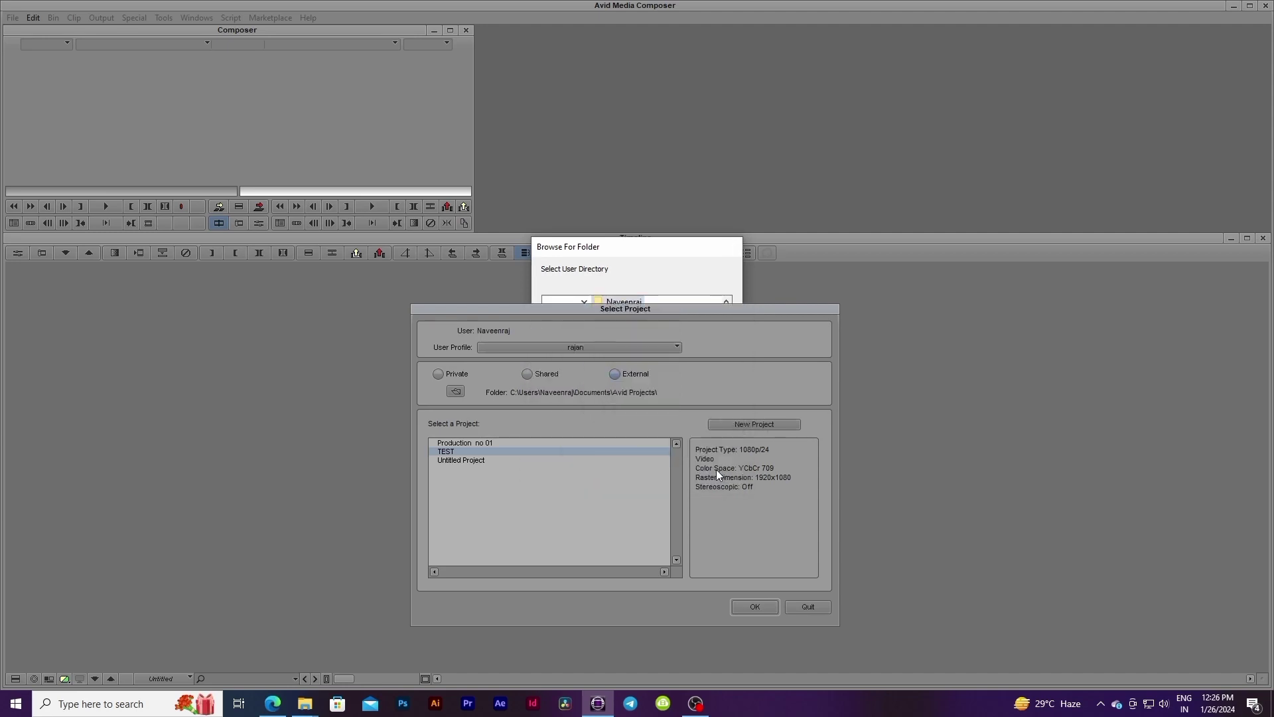
left_click(627, 348)
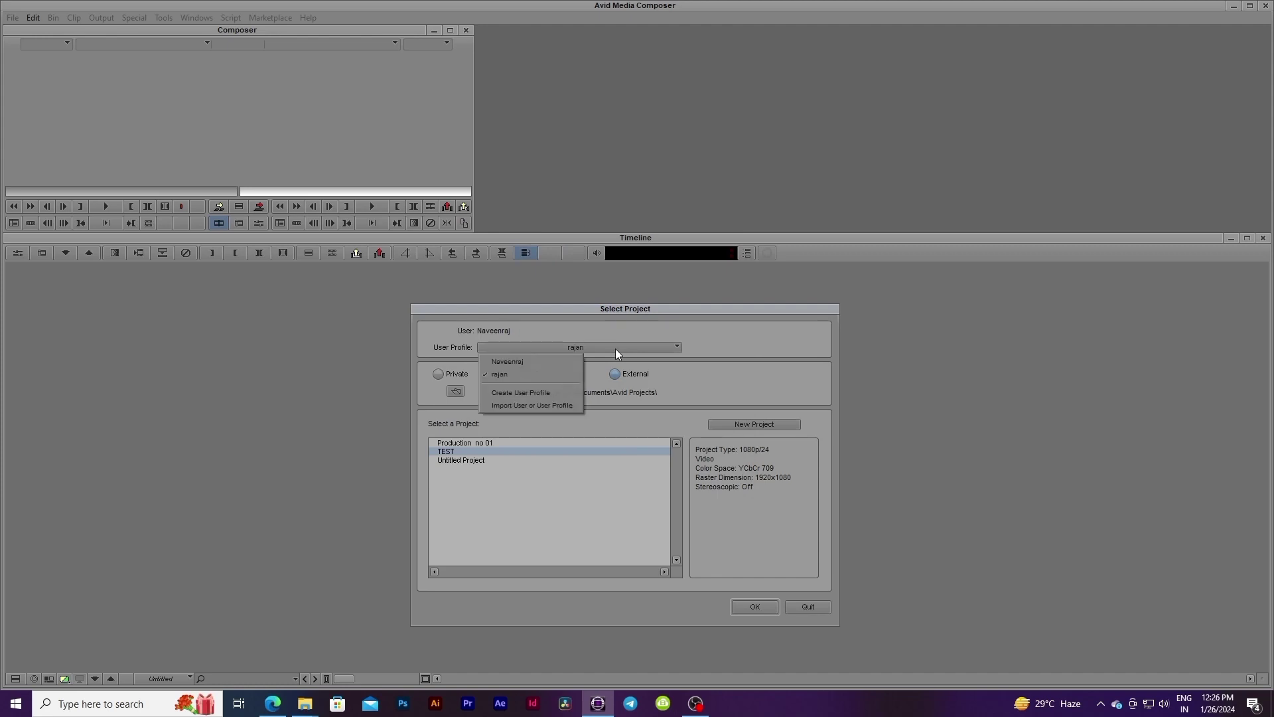
left_click(530, 394)
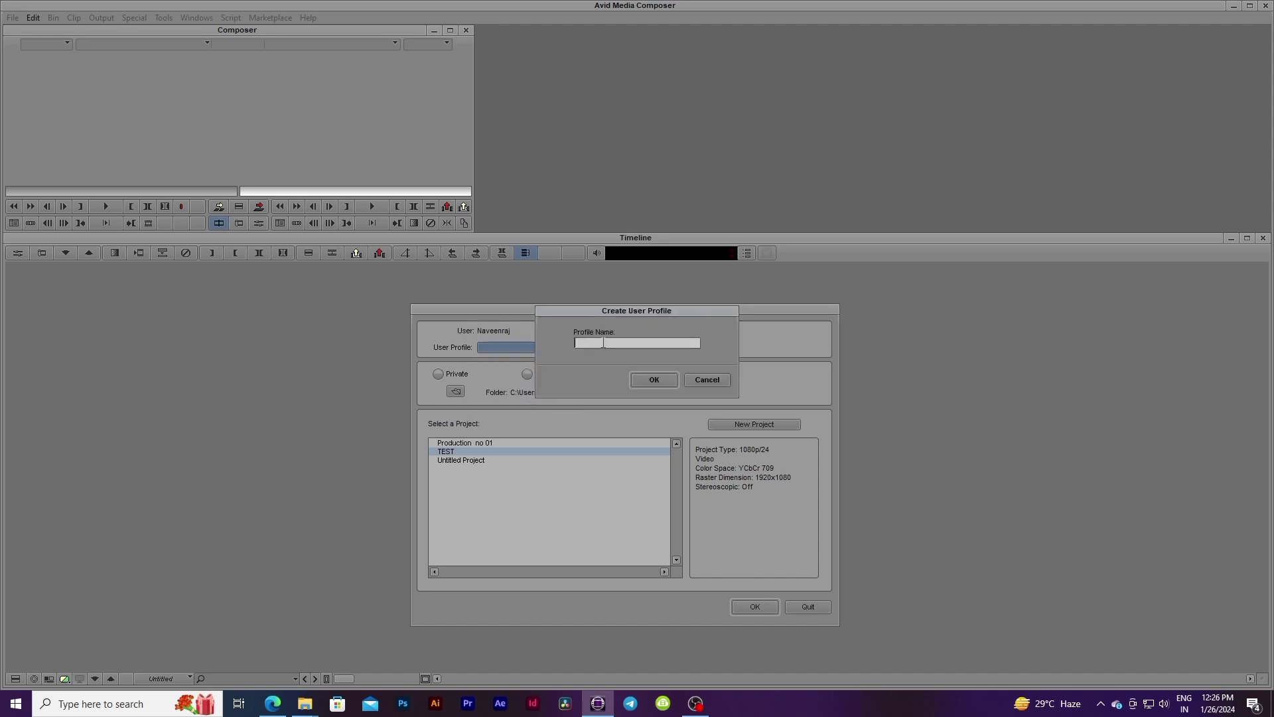
type("Naveen")
key("BackSpace")
key("BackSpace")
key("BackSpace")
type("eenraj")
left_click(707, 381)
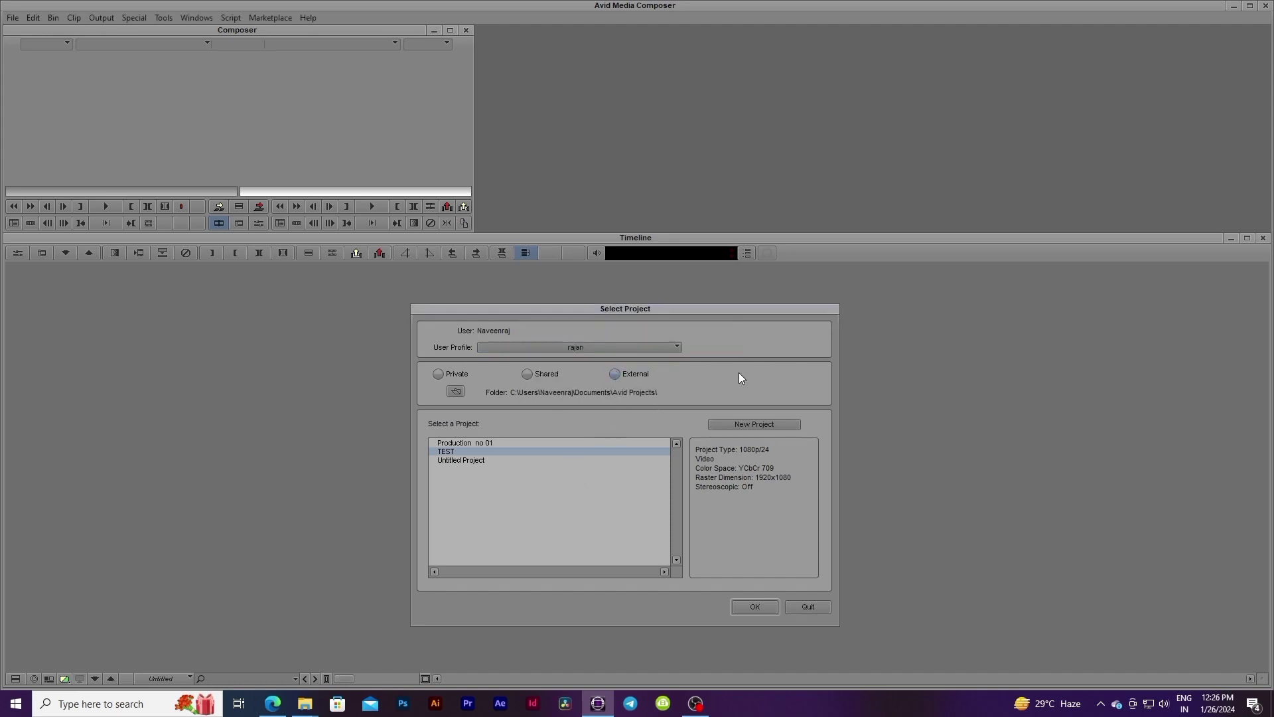
Examine the Private, Shared and External project locations with their folders and project lists, ending on External.
left_click(440, 374)
left_click(546, 375)
left_click(613, 374)
left_click(441, 373)
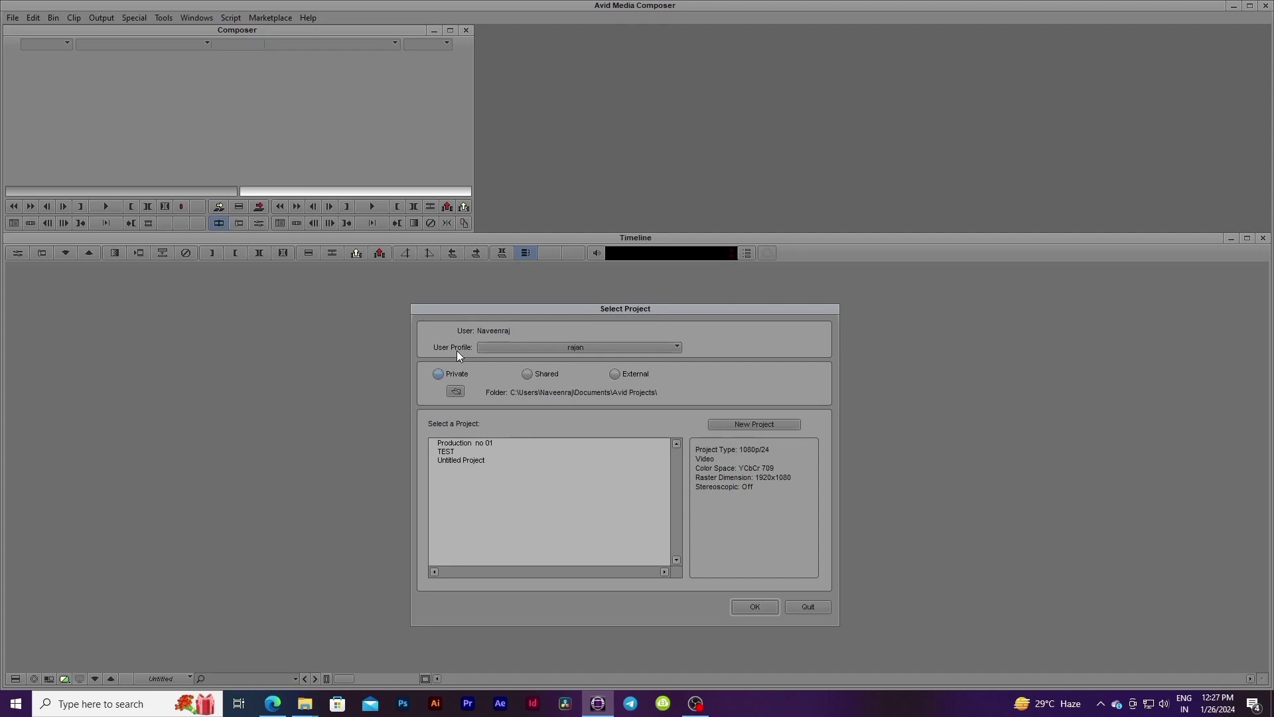
left_click(527, 373)
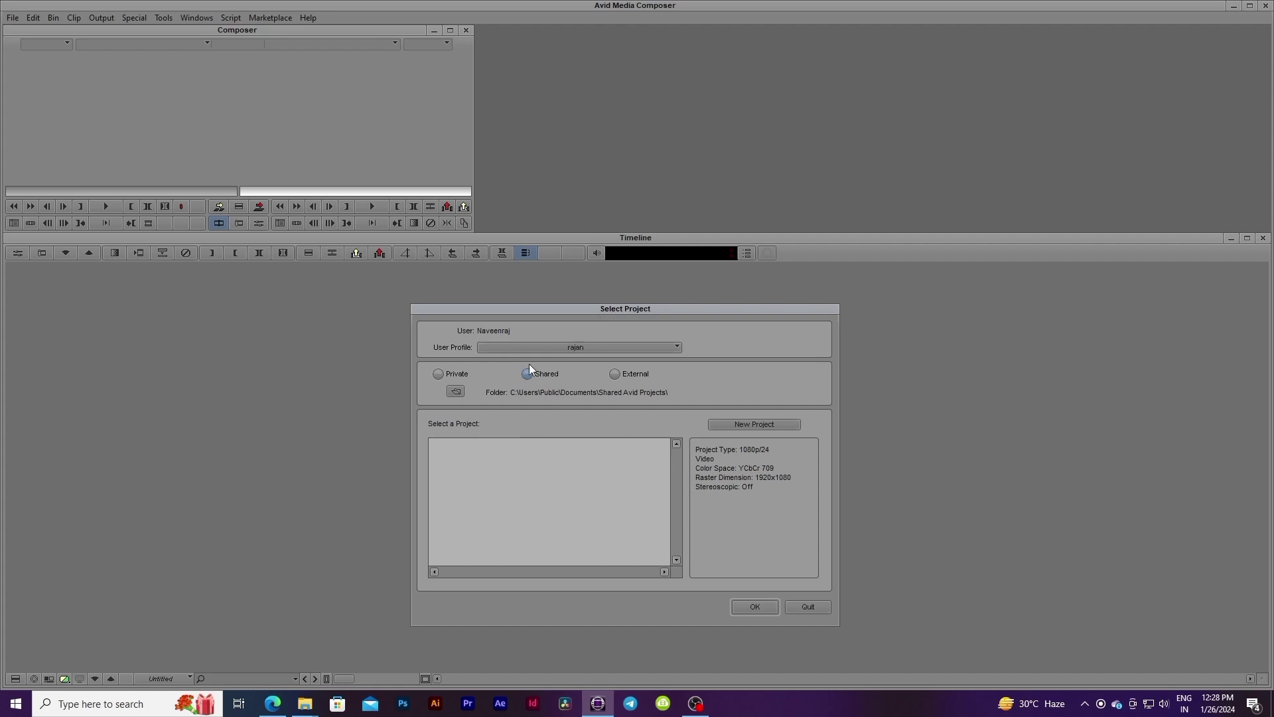
left_click(579, 346)
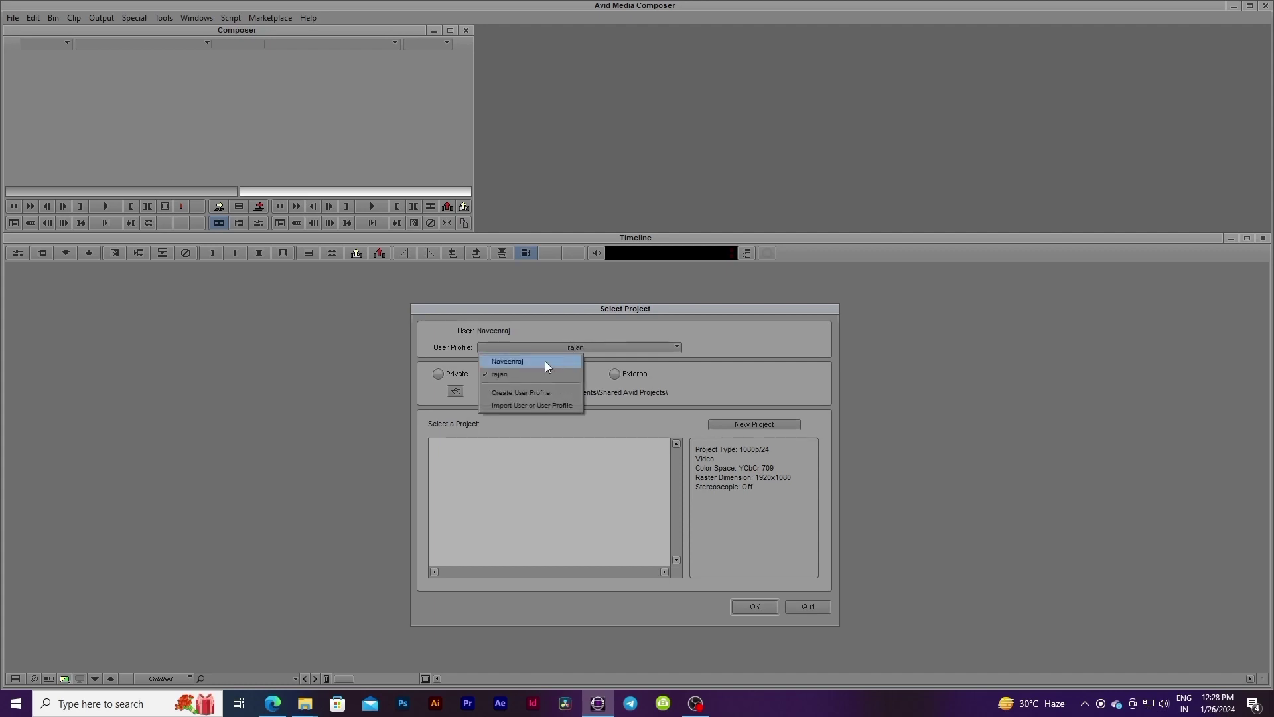
left_click(727, 357)
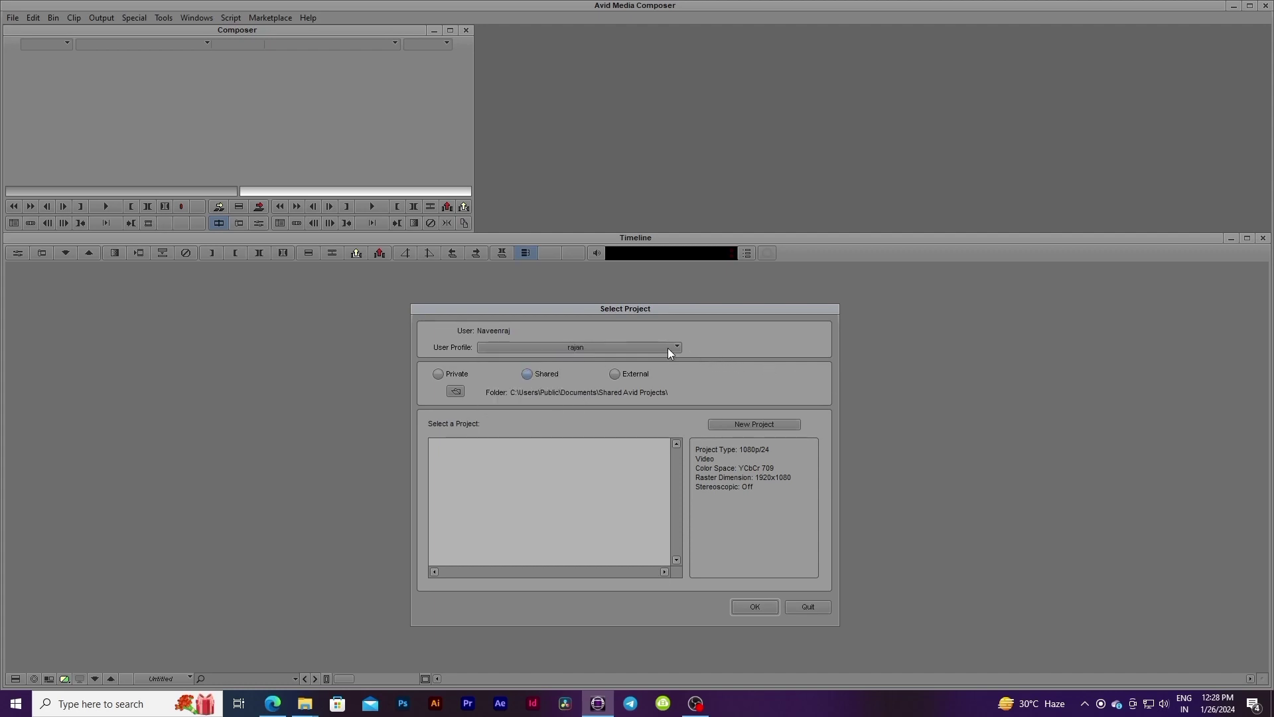
left_click(667, 347)
left_click(559, 373)
left_click(615, 373)
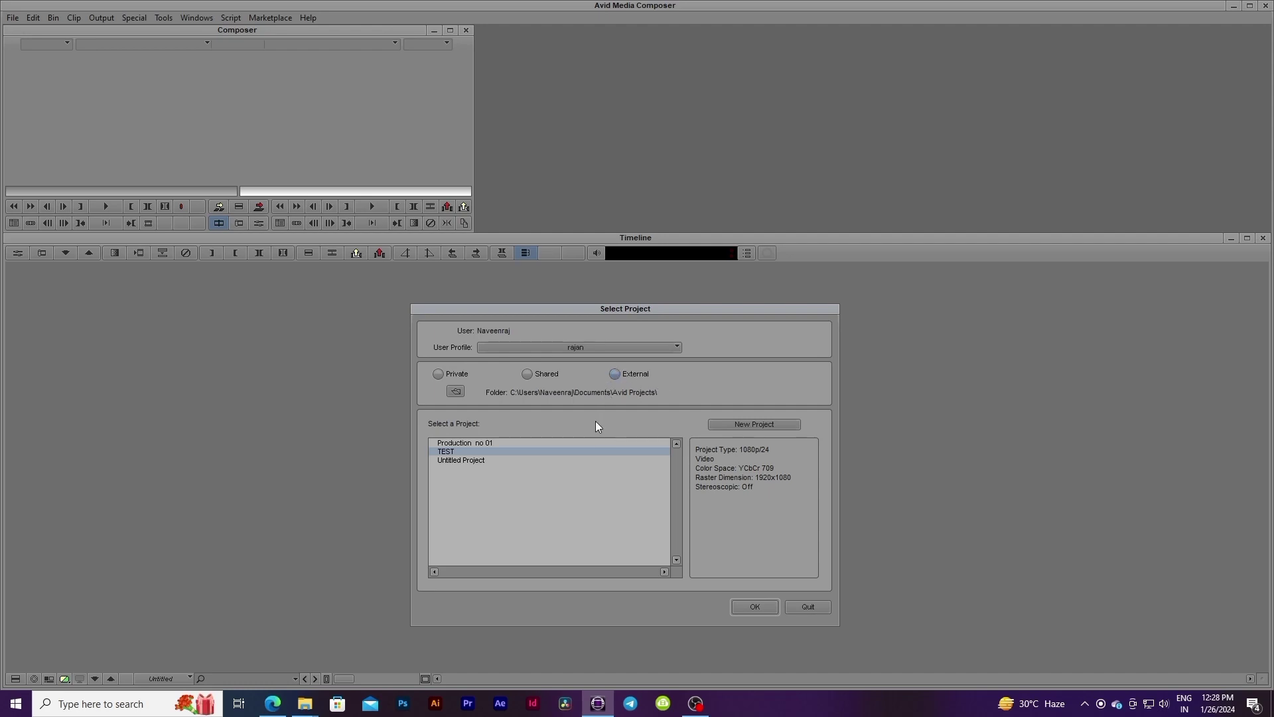
left_click(572, 466)
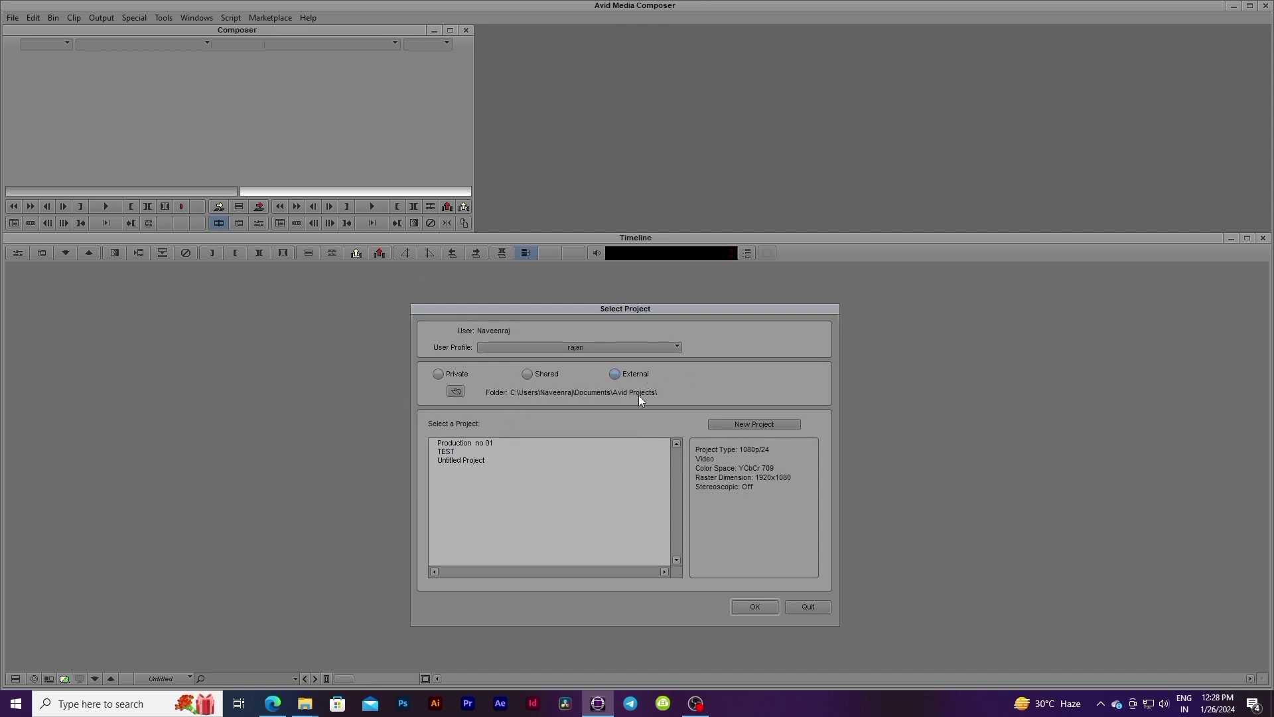
left_click(455, 392)
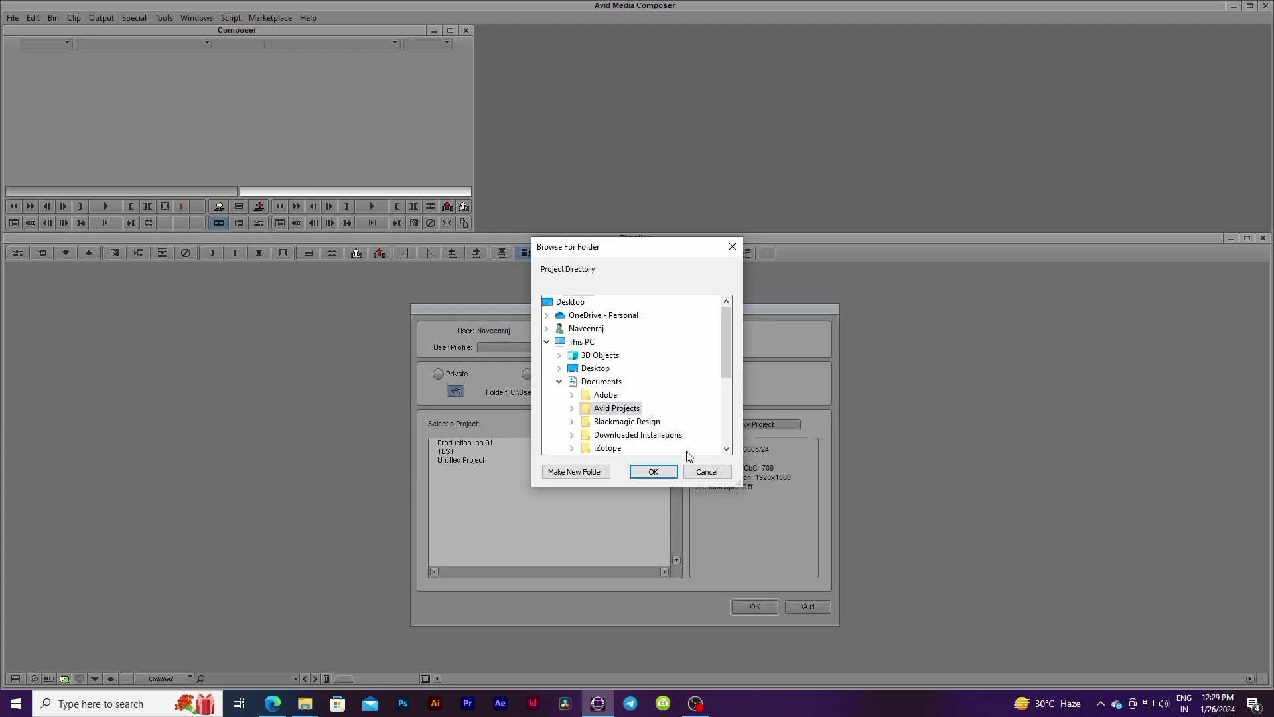
left_click(667, 471)
left_click(455, 391)
scroll(604, 431, "down", 3)
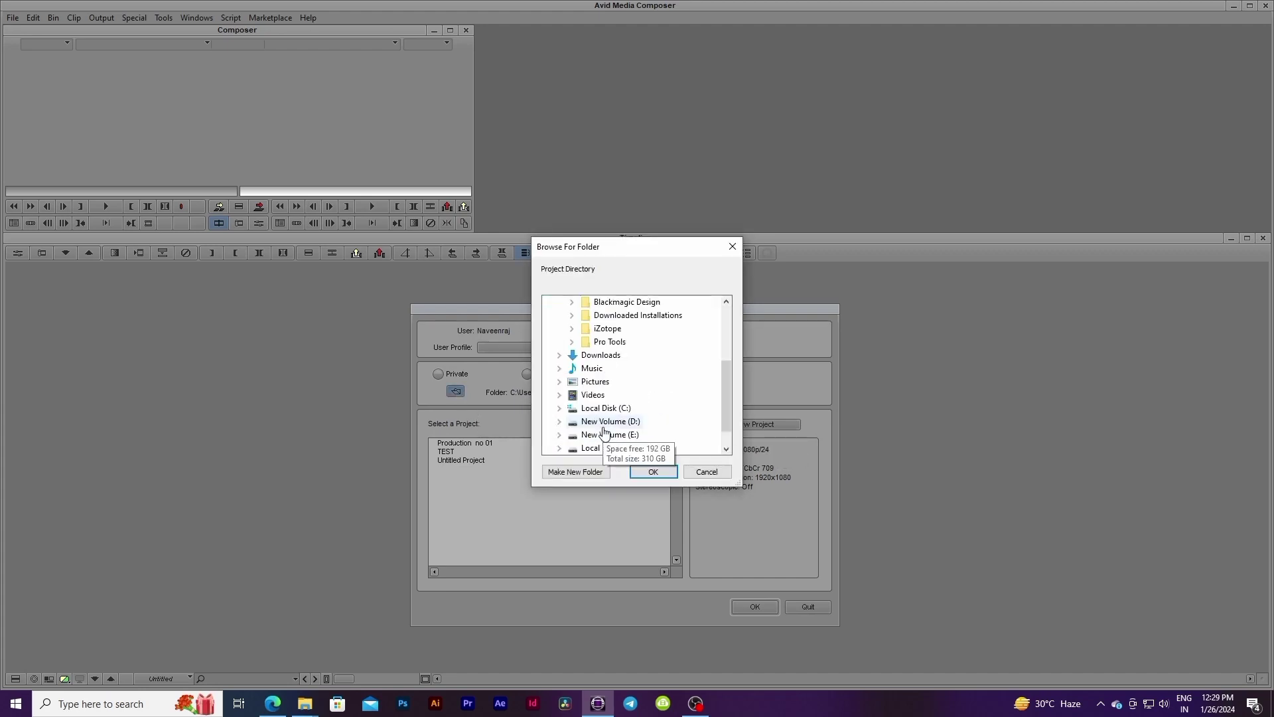
left_click(608, 423)
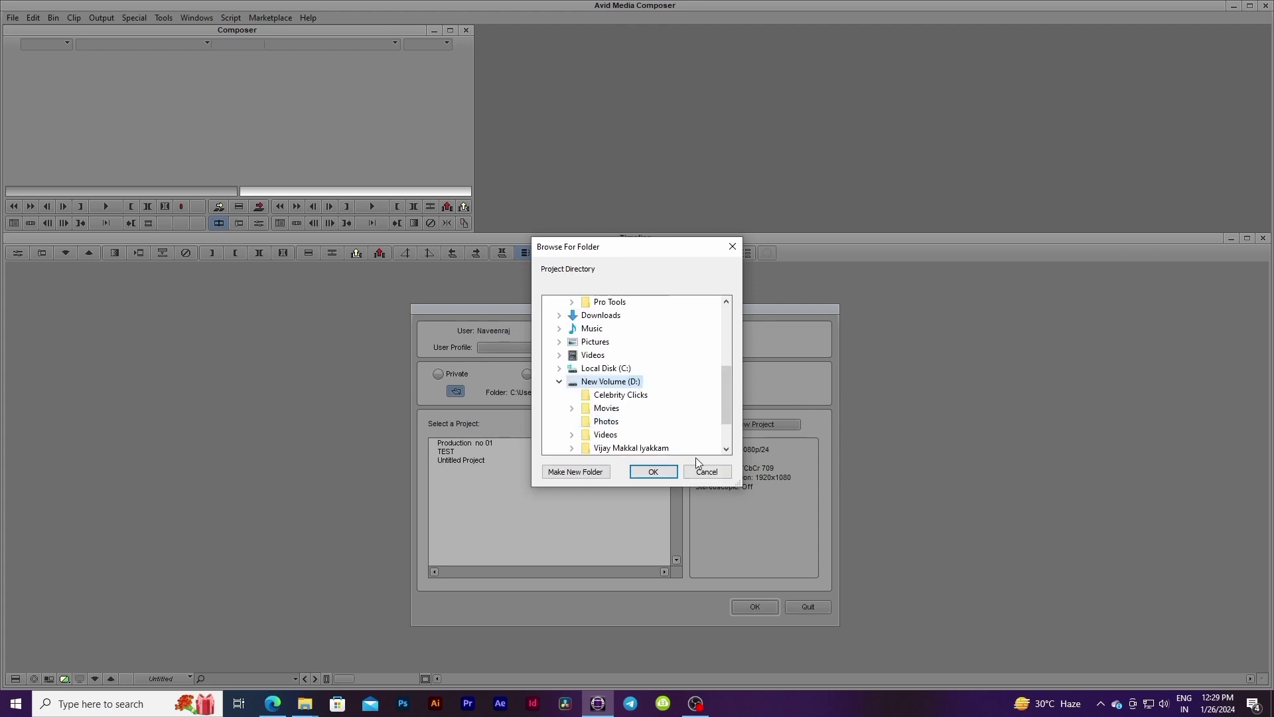
left_click(605, 423)
left_click(707, 471)
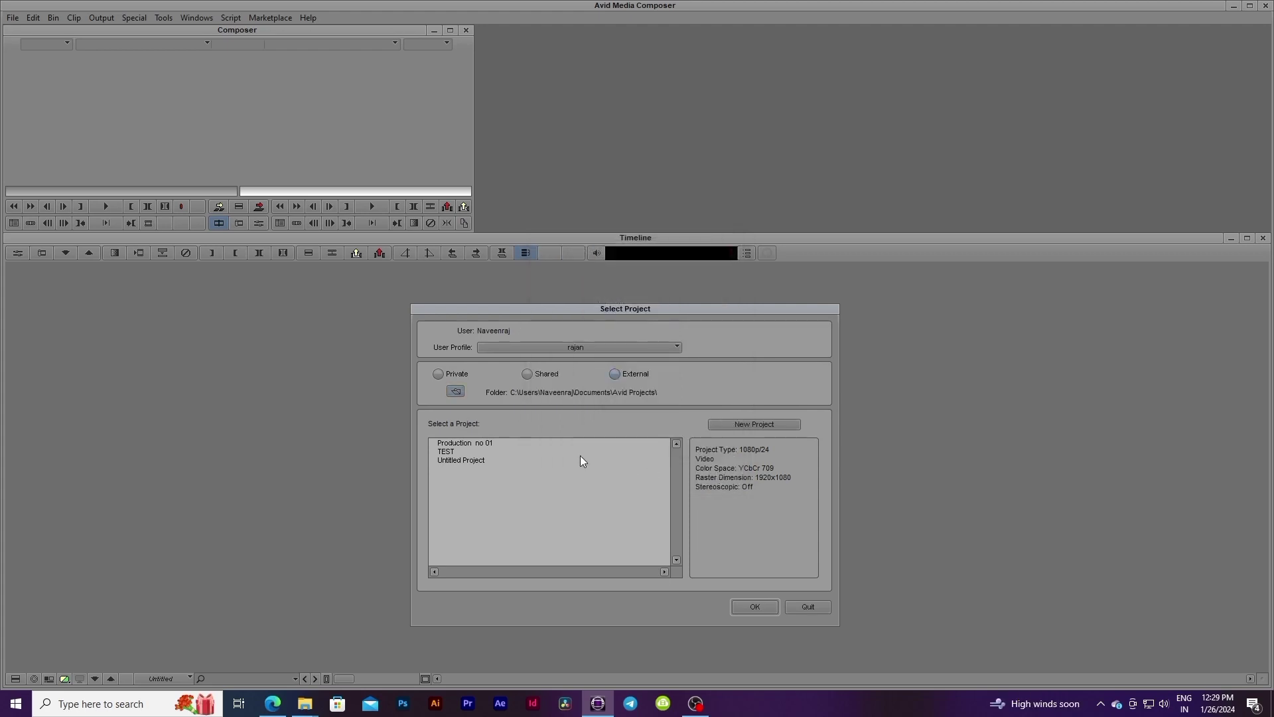
Start a new project named TEST 001 and set its format to HD 1080 at 1080p/24.
left_click(787, 426)
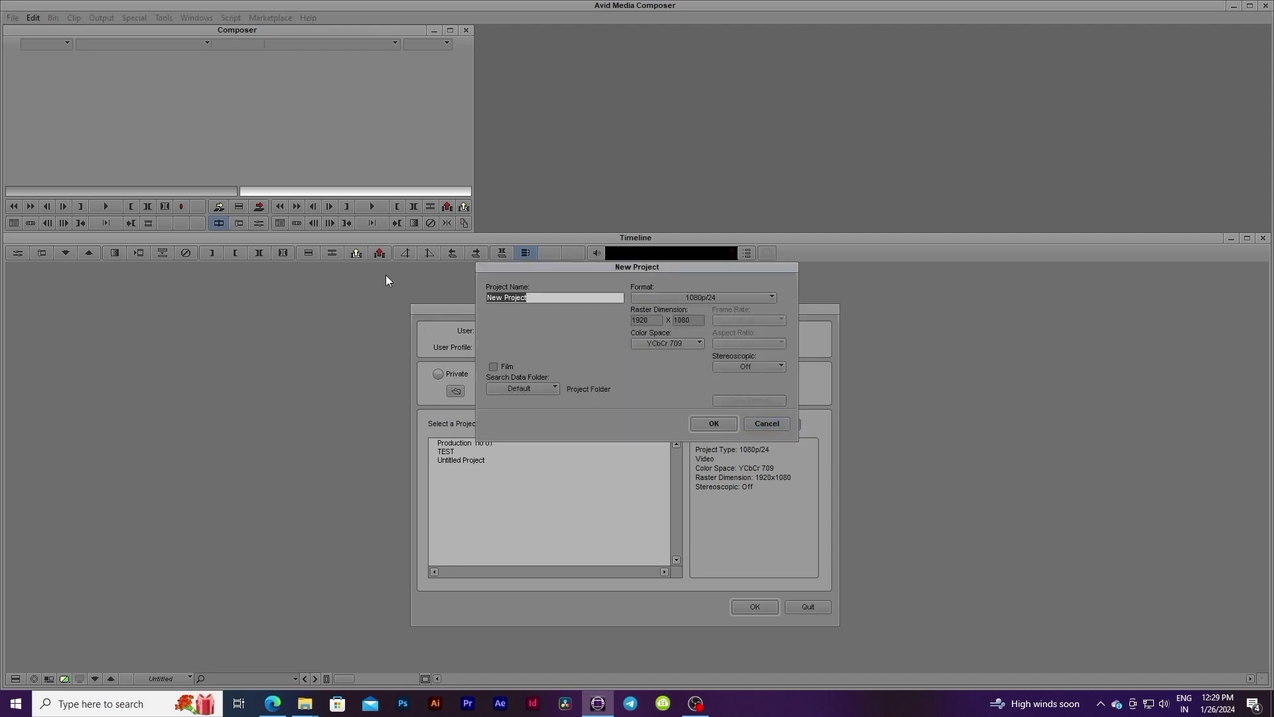
type("TEST 001")
left_click(720, 299)
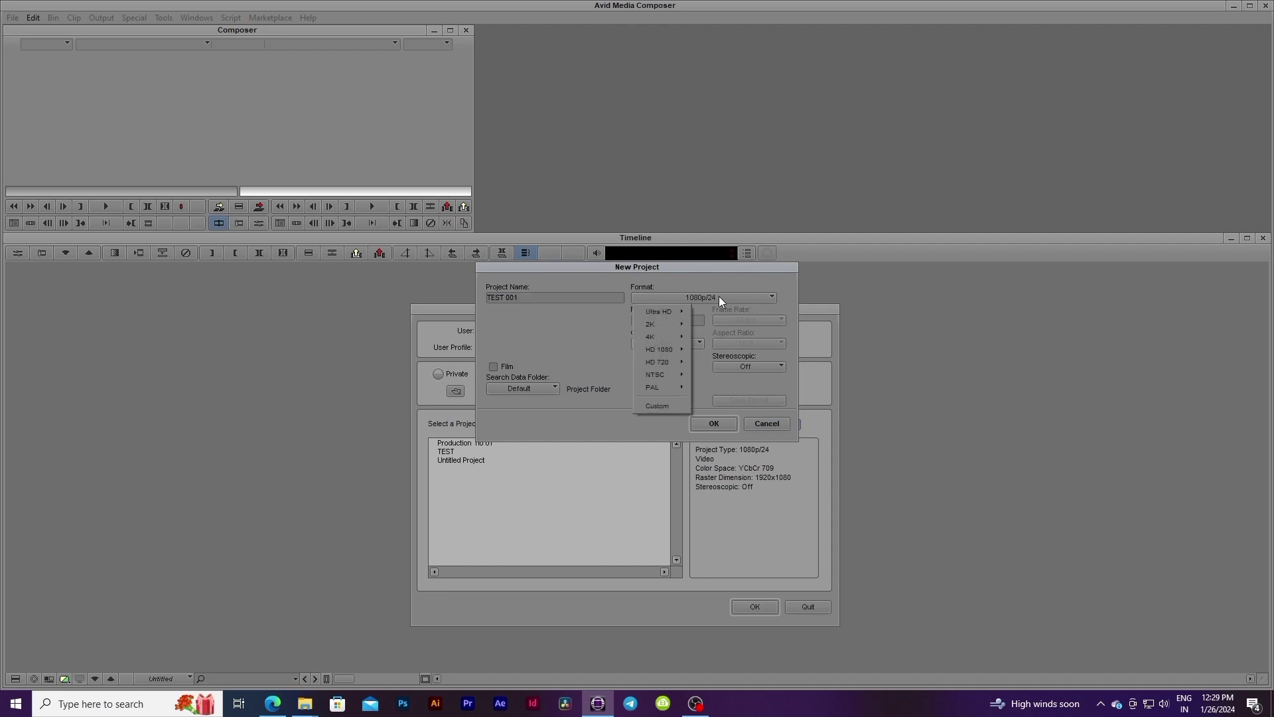
mouse_move(687, 311)
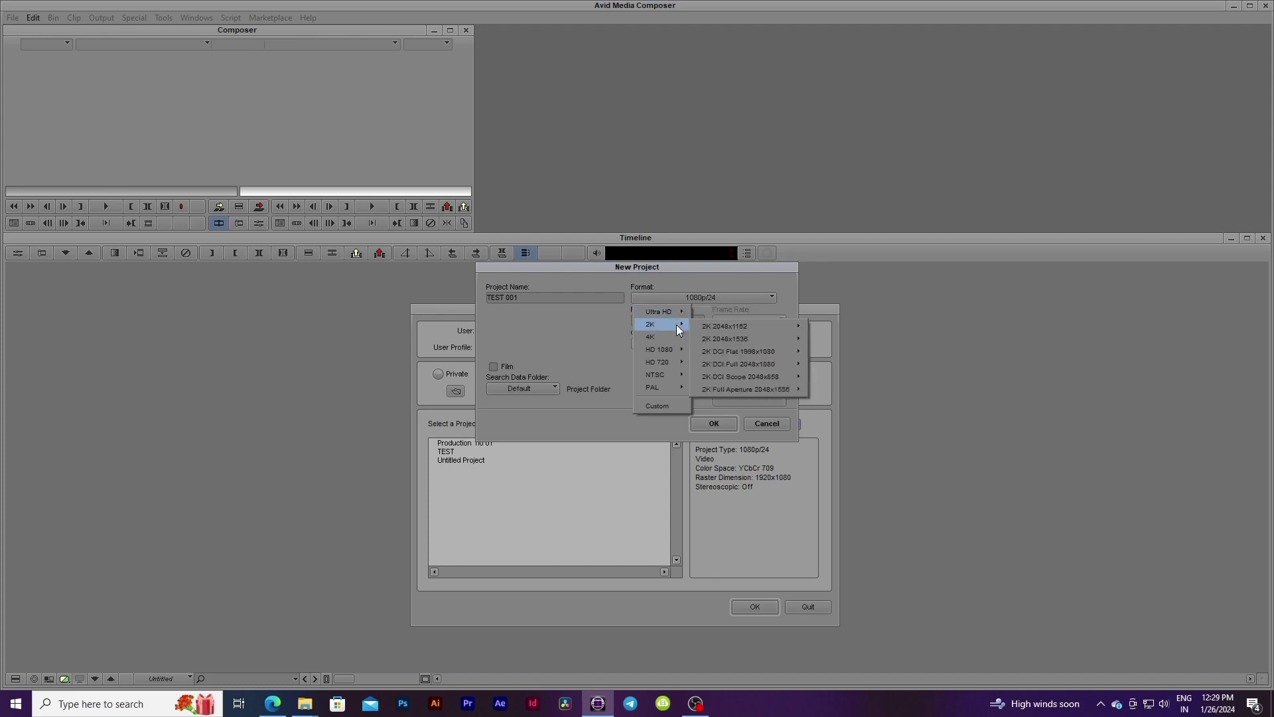
mouse_move(673, 351)
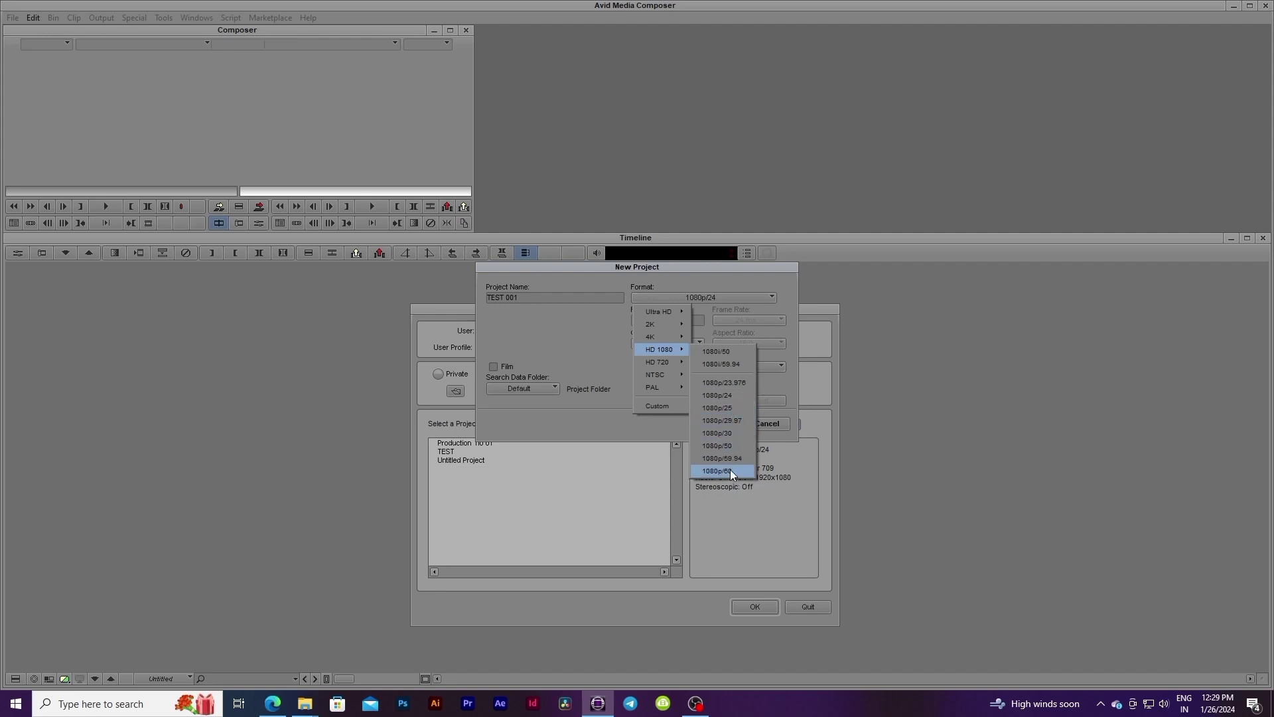
left_click(733, 396)
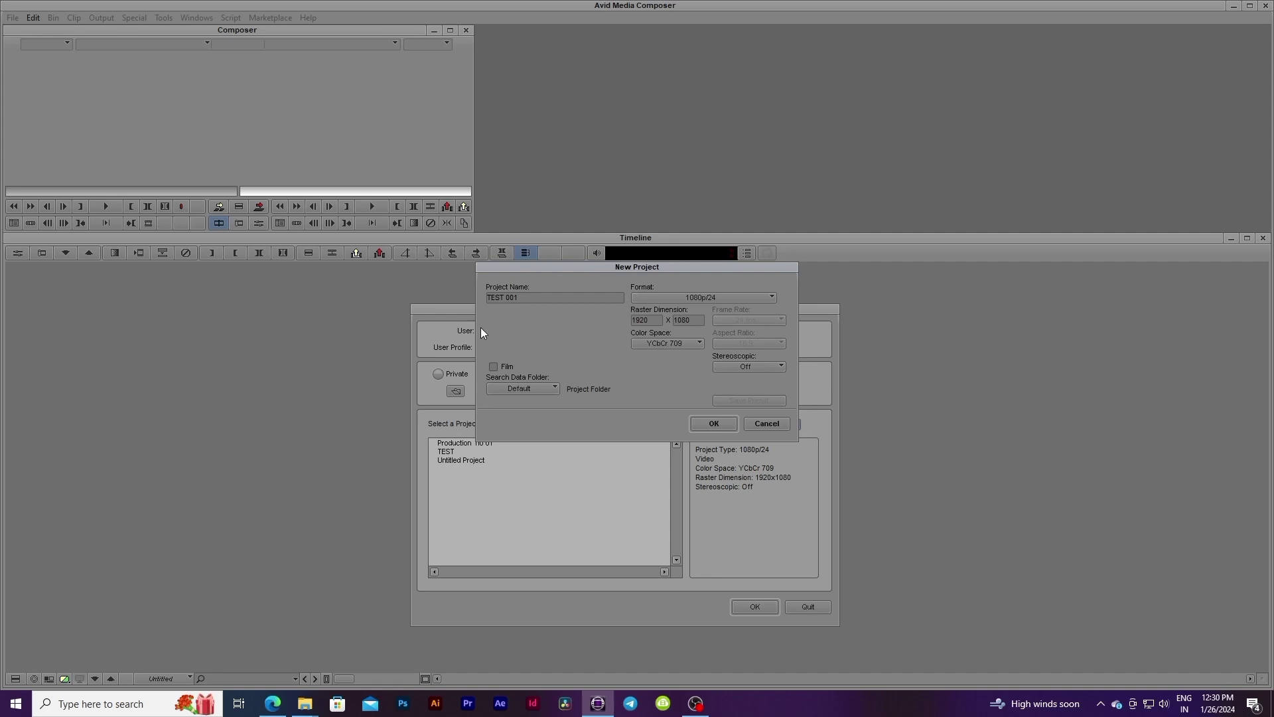
Try the Side by side stereoscopic option, set Stereoscopic back to Off, and create the project.
left_click(774, 365)
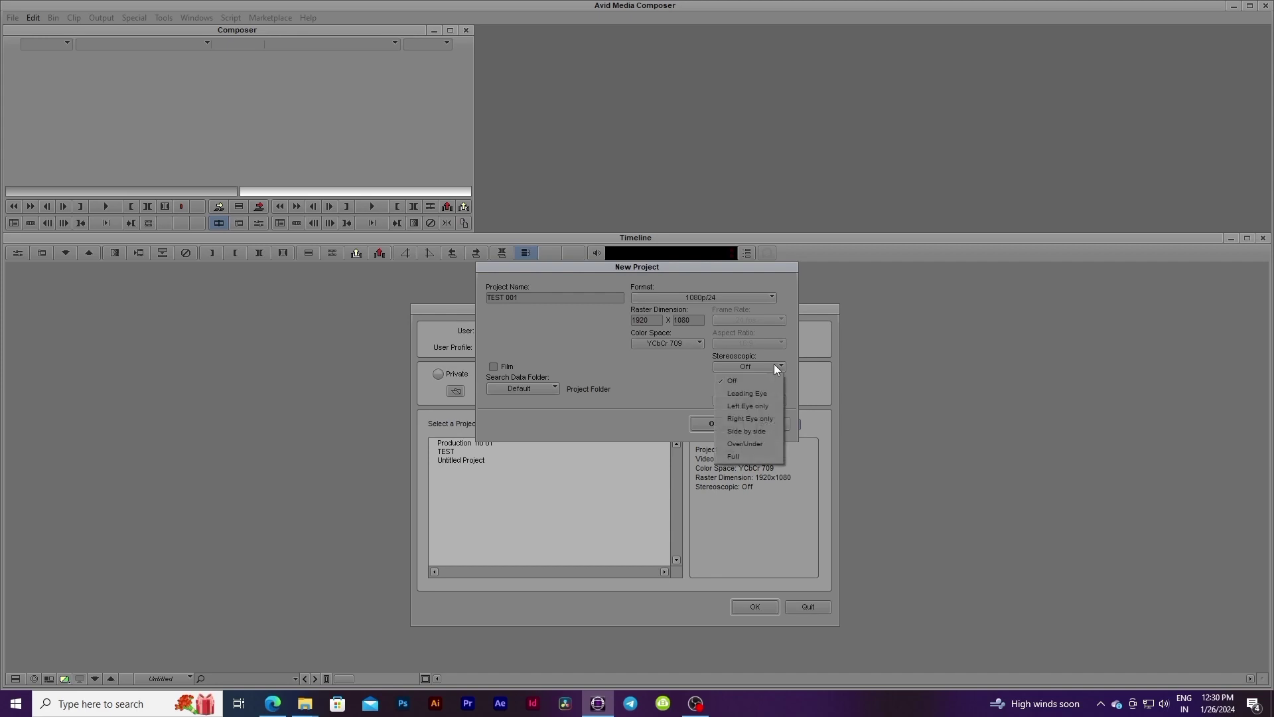
left_click(747, 430)
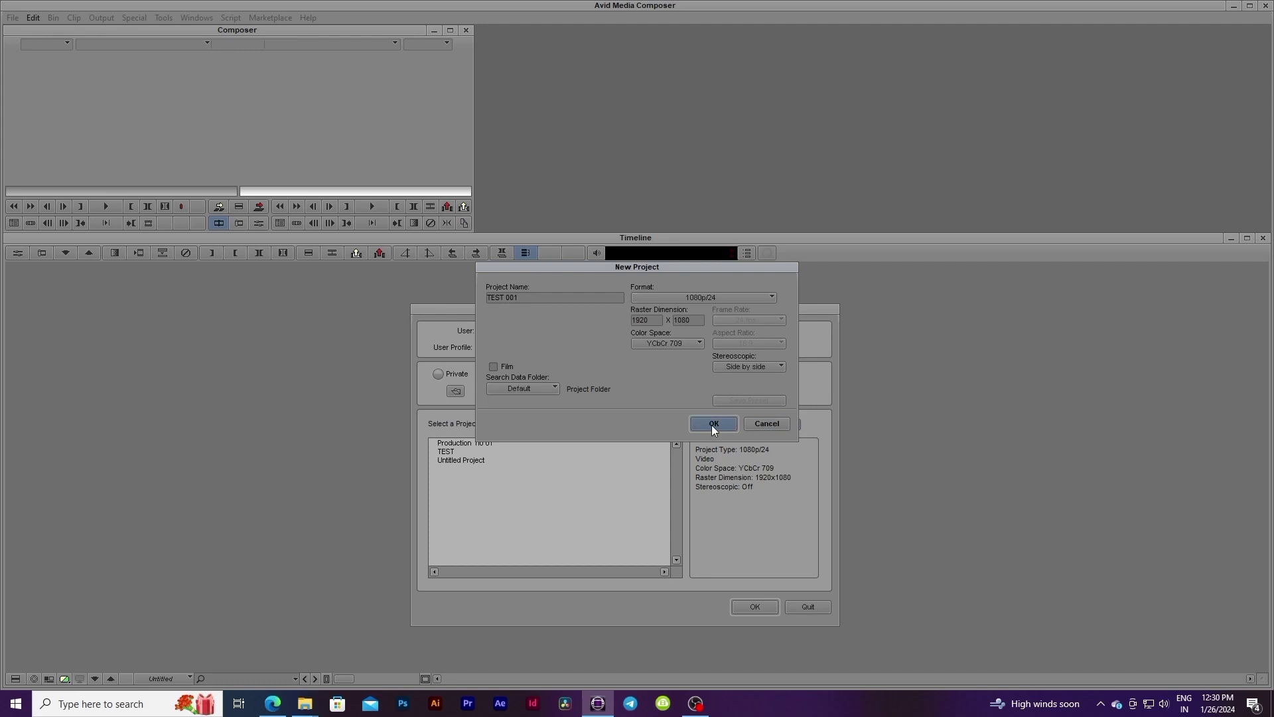
left_click(758, 367)
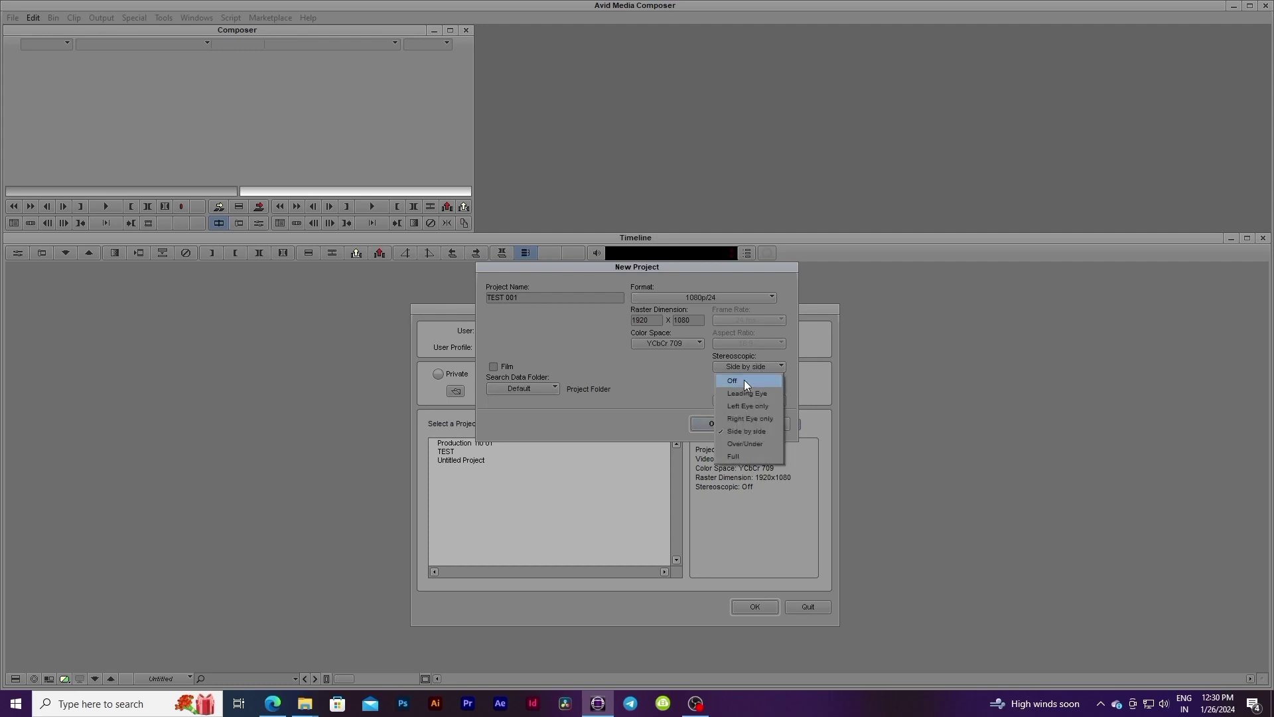
left_click(743, 381)
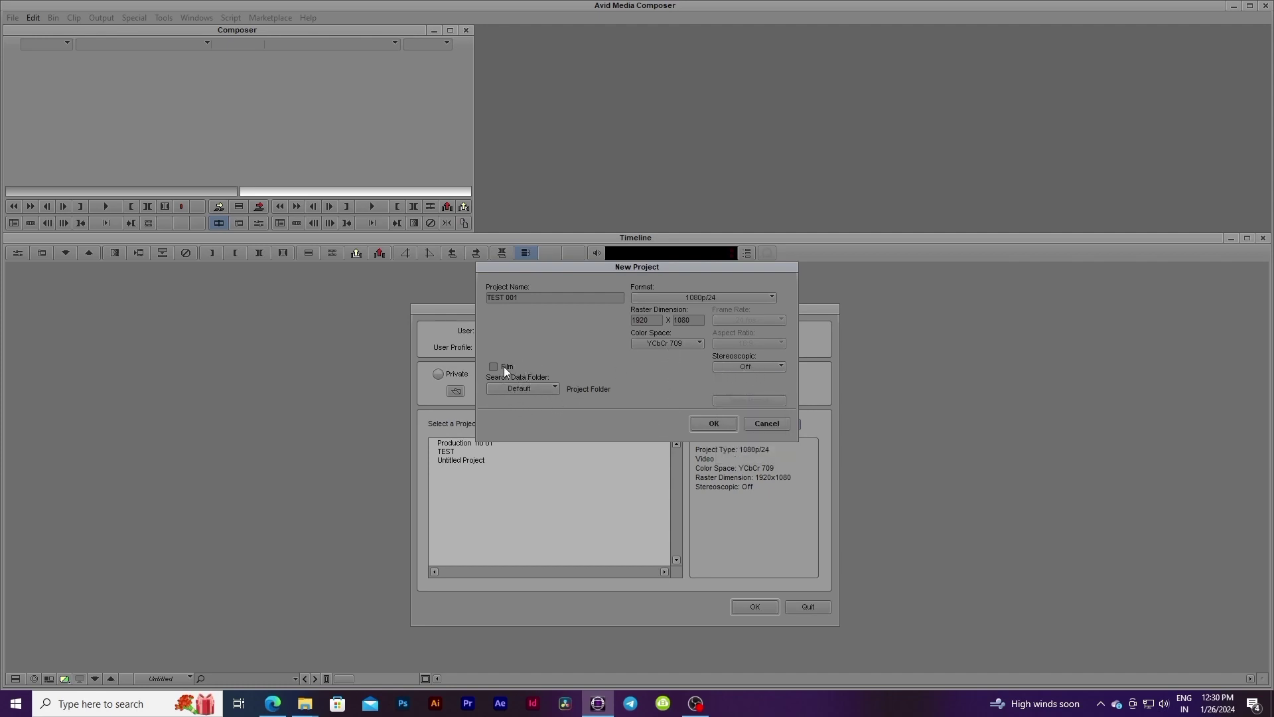
left_click(713, 423)
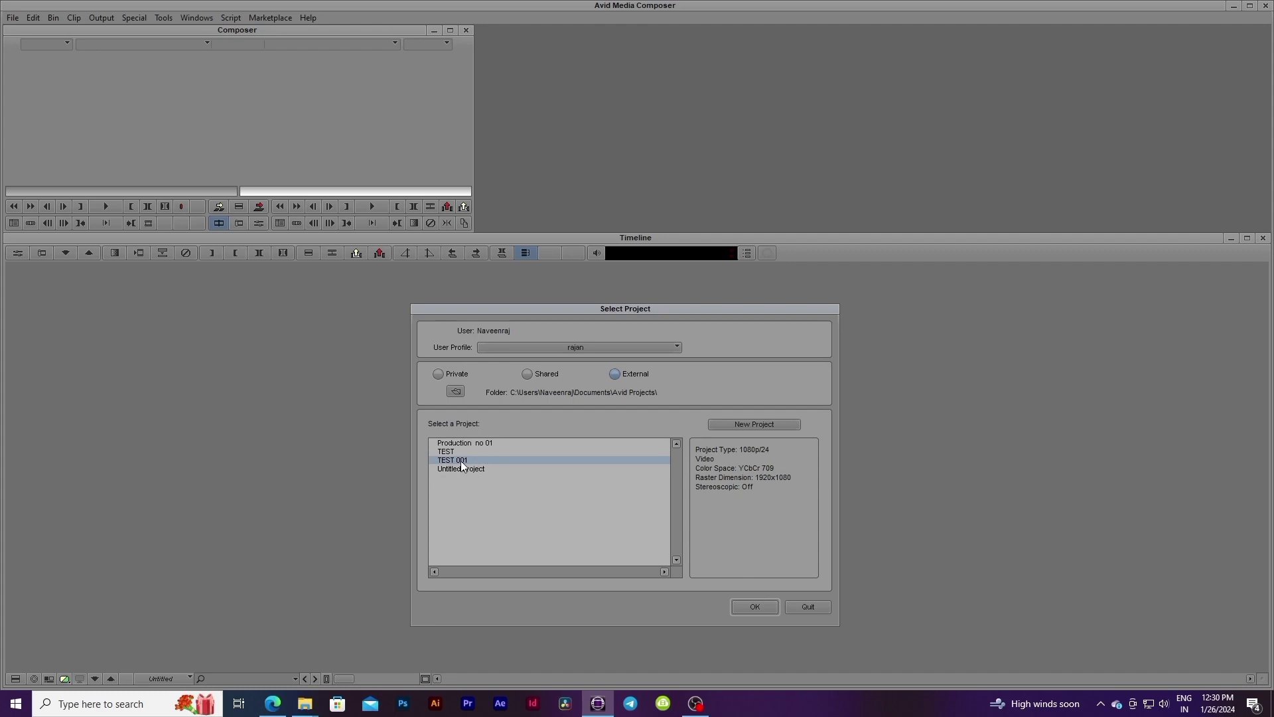
Open the TEST 001 project and resize its bin window to fill the space between the project window and the Composer.
left_click(746, 608)
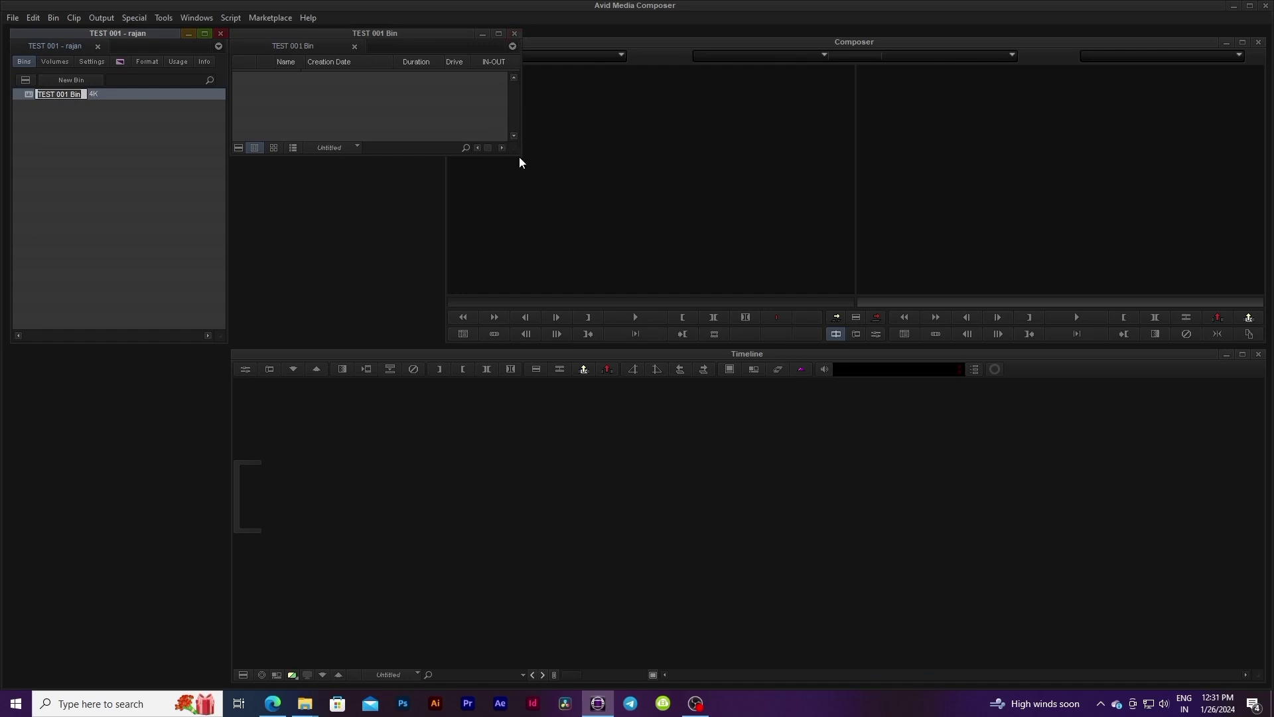
left_click_drag(520, 159, 440, 335)
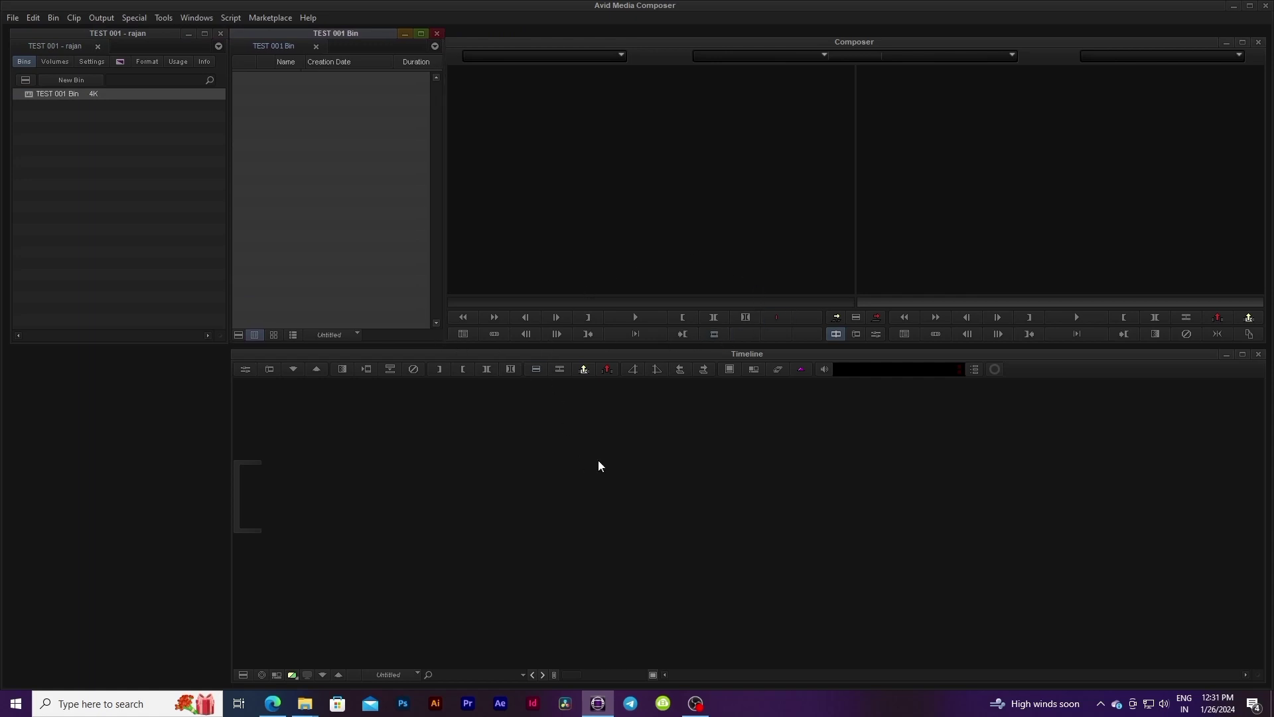